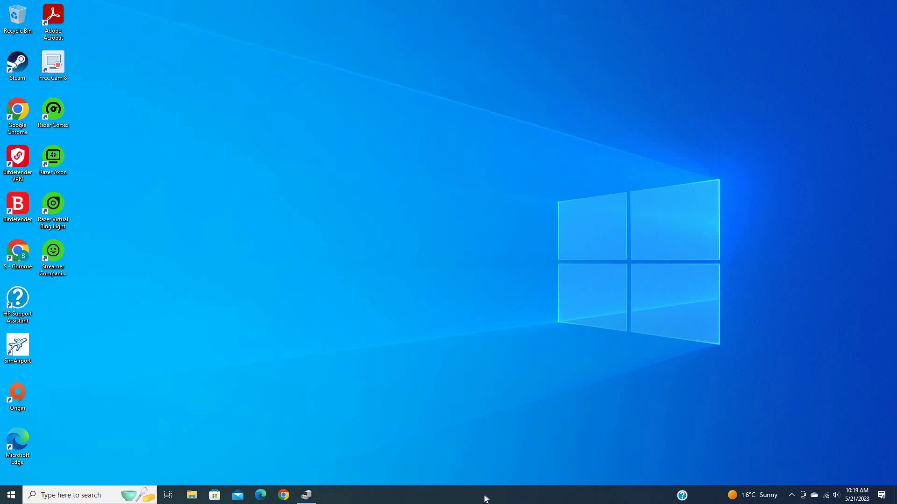
Step: Launch Task Manager from the taskbar menu and maximize its window
right_click(483, 497)
click(516, 449)
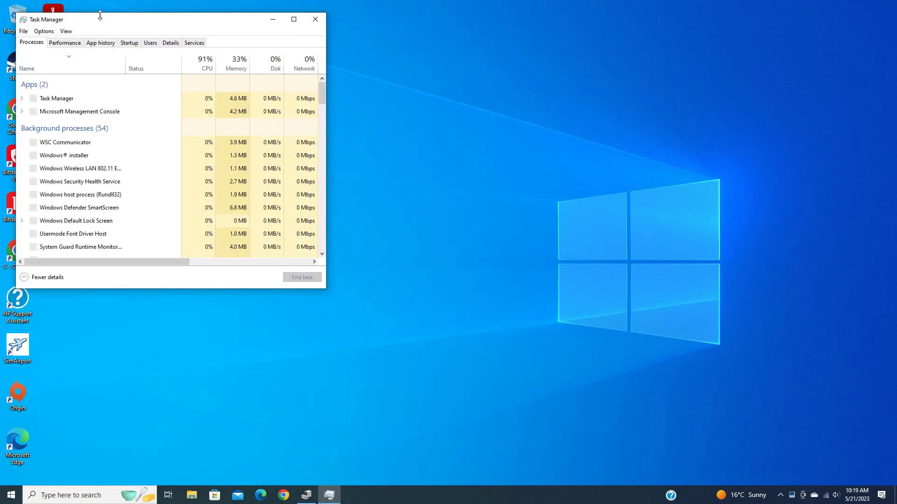
double_click(103, 18)
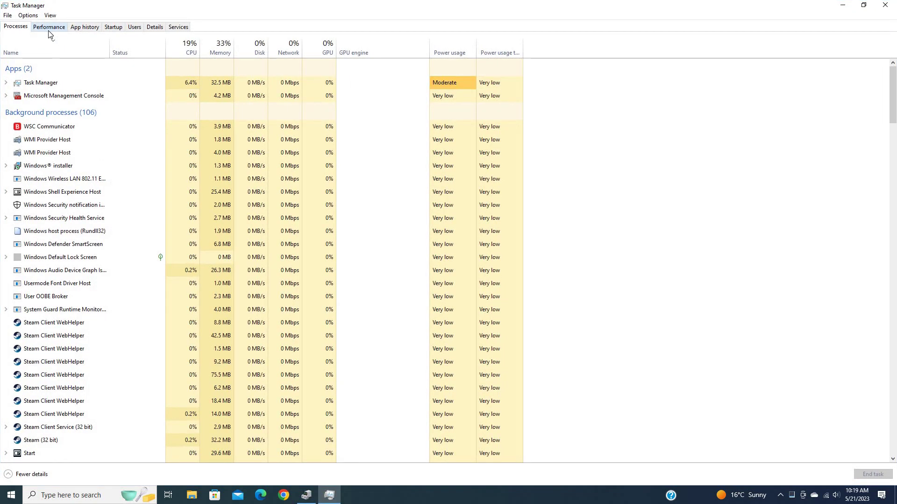
Step: Show the Performance tab's CPU page for the Xeon E5-1620 v3
click(49, 27)
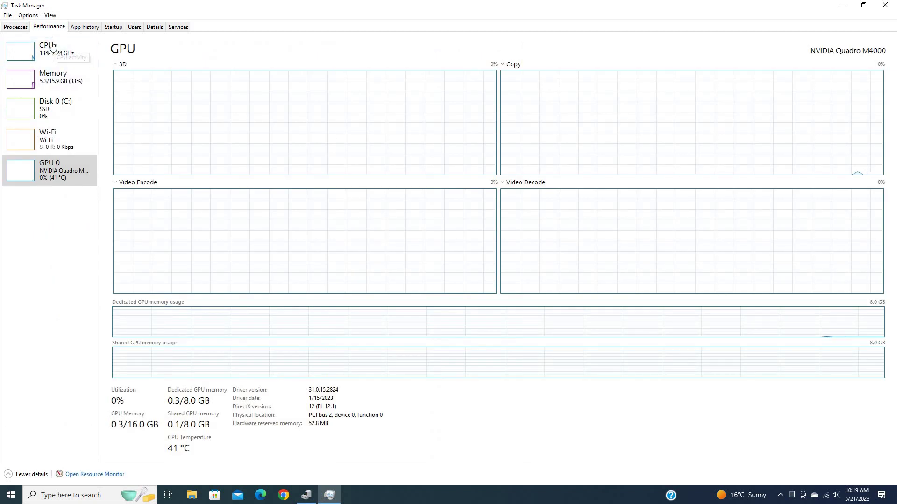
click(59, 59)
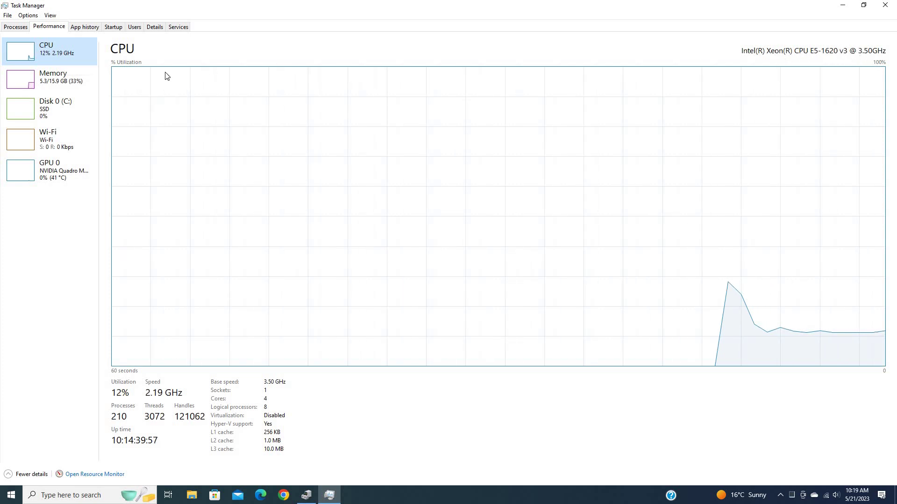
Step: Check the 16 GB memory page, then show the 447 GB Kingston Disk 0 (C:)
click(63, 78)
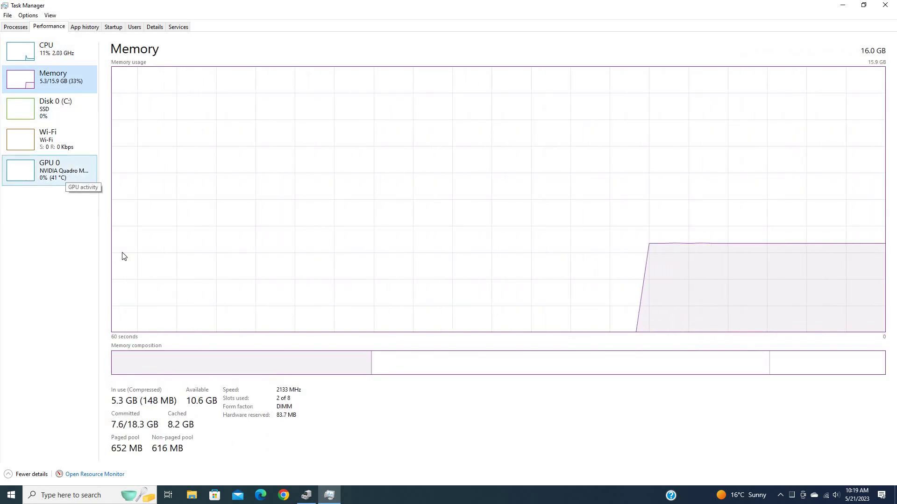
click(49, 170)
click(56, 108)
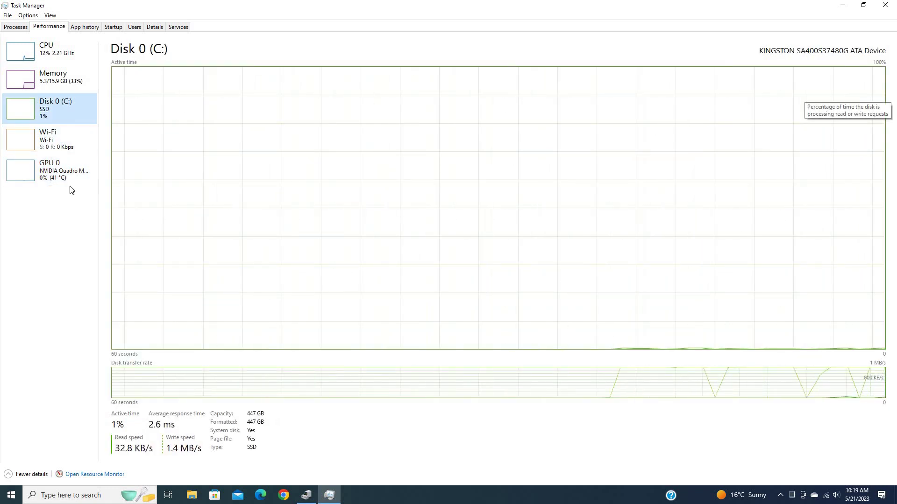
Step: Select GPU 0 to show the Quadro M4000 with 8 GB dedicated memory
click(63, 174)
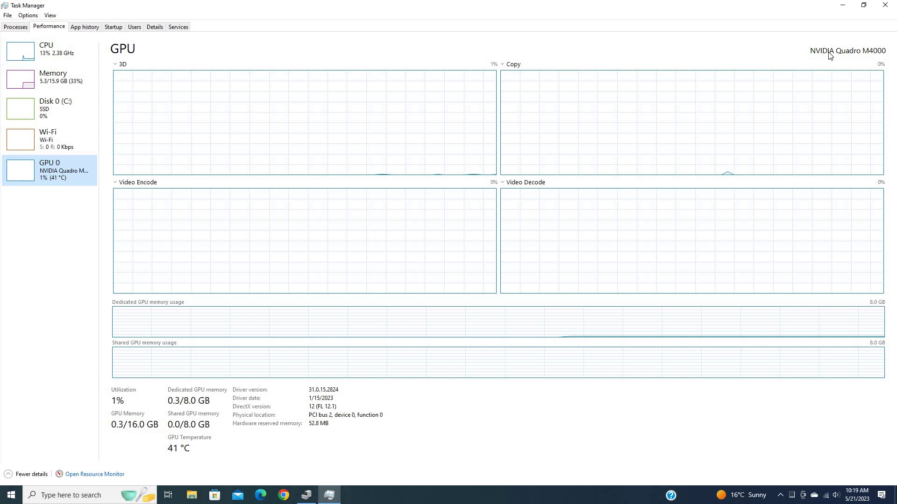